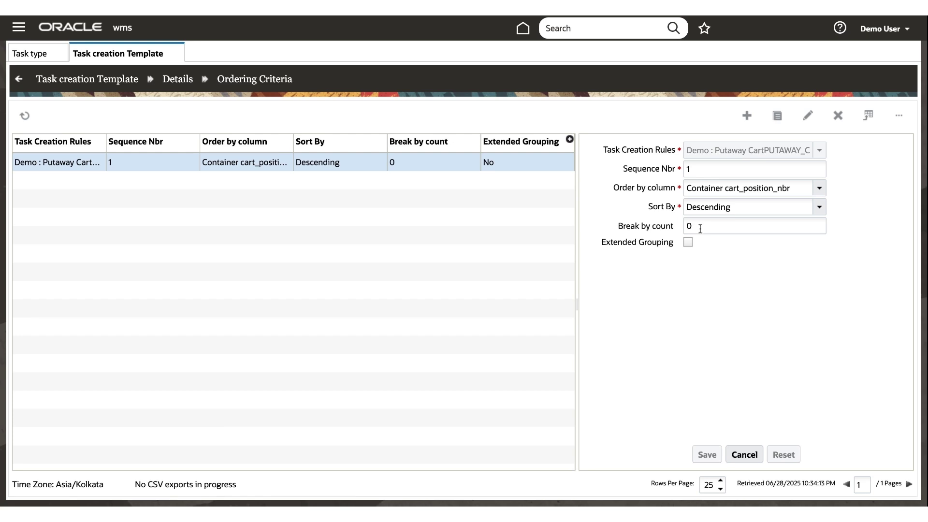
# Step: Set the break by count of the Container cart_position_nbr ordering criterion to 01 and save it
pyautogui.write('1')
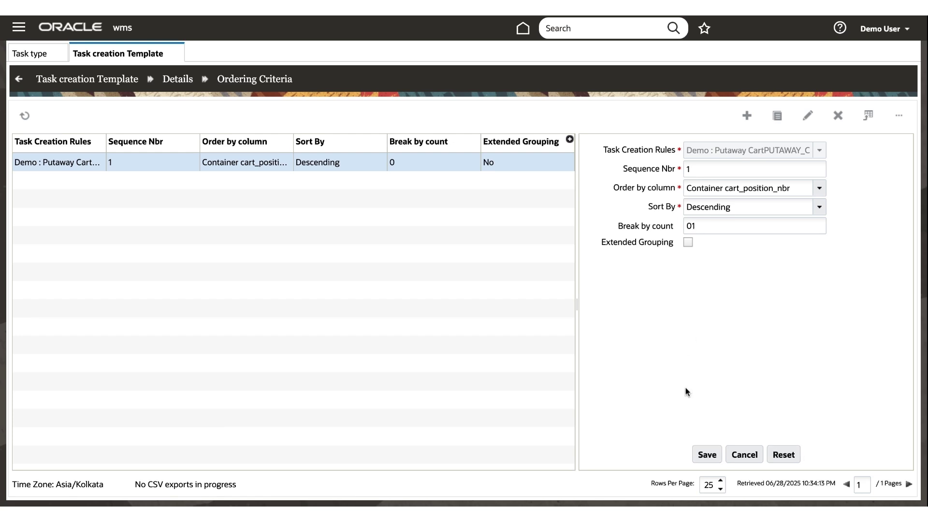
pyautogui.click(706, 456)
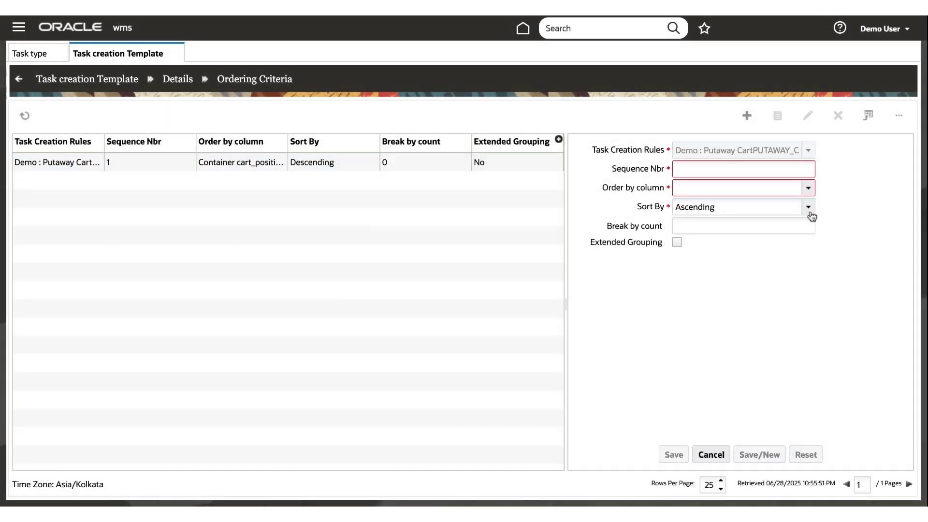
# Step: In a new ordering criterion, check the sort direction choices and select Destination Location Putaway Seq as the order by column
pyautogui.click(810, 213)
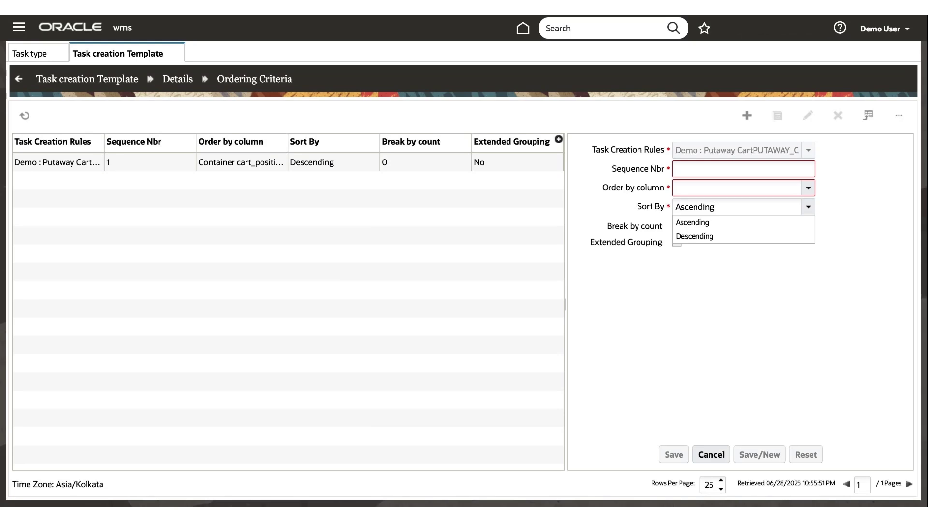
pyautogui.click(808, 188)
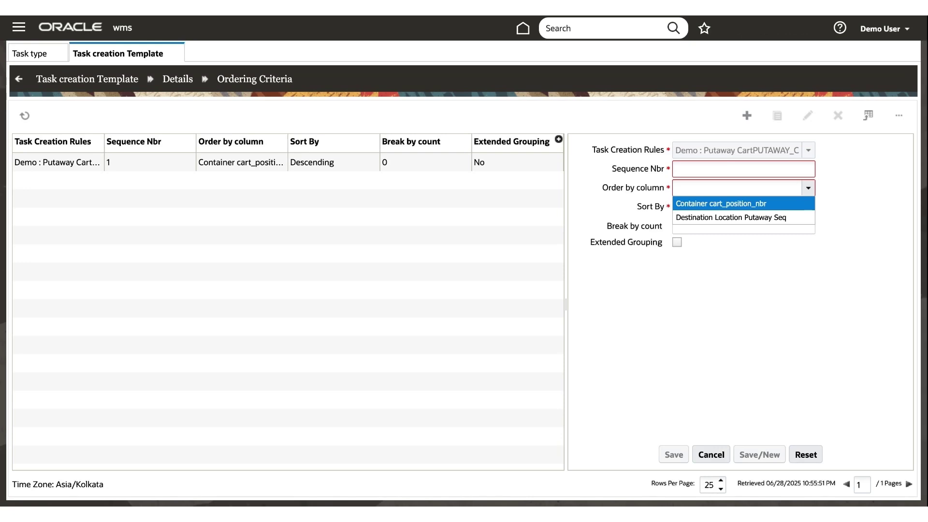
pyautogui.press('Return')
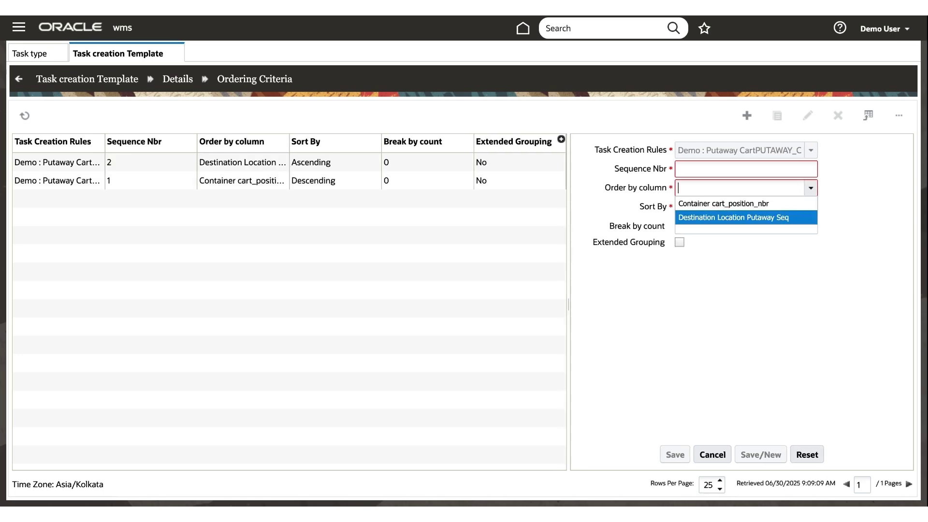
pyautogui.click(735, 215)
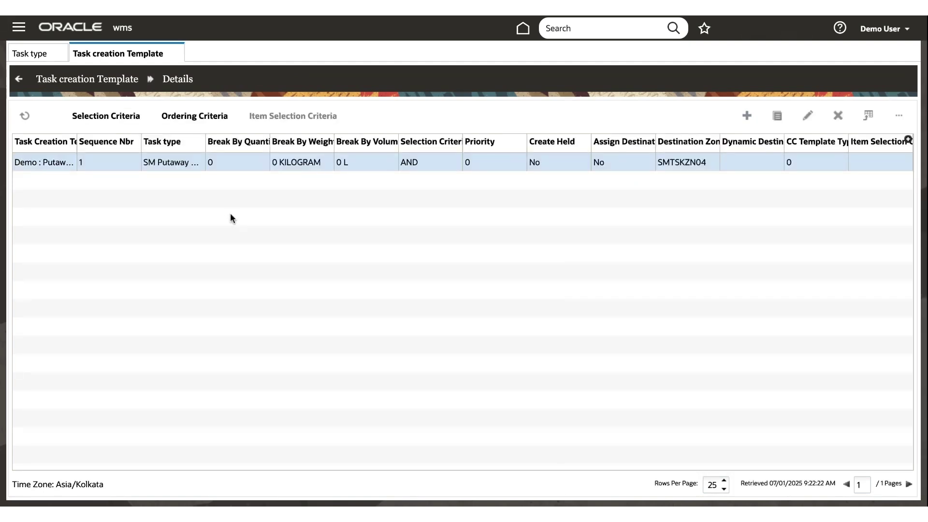
# Step: Insert a basic operation under the AND node of the template detail's selection criteria and show its column name choices
pyautogui.click(128, 122)
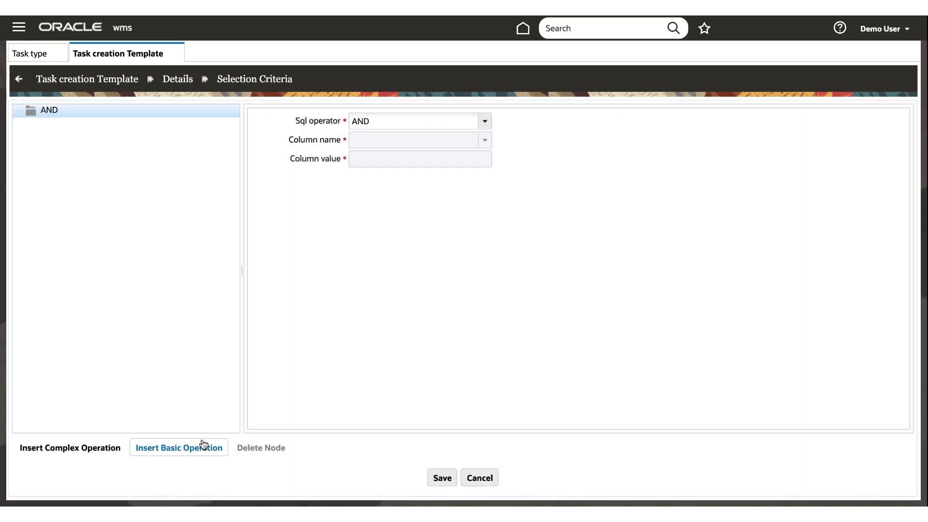
pyautogui.click(203, 445)
pyautogui.click(484, 140)
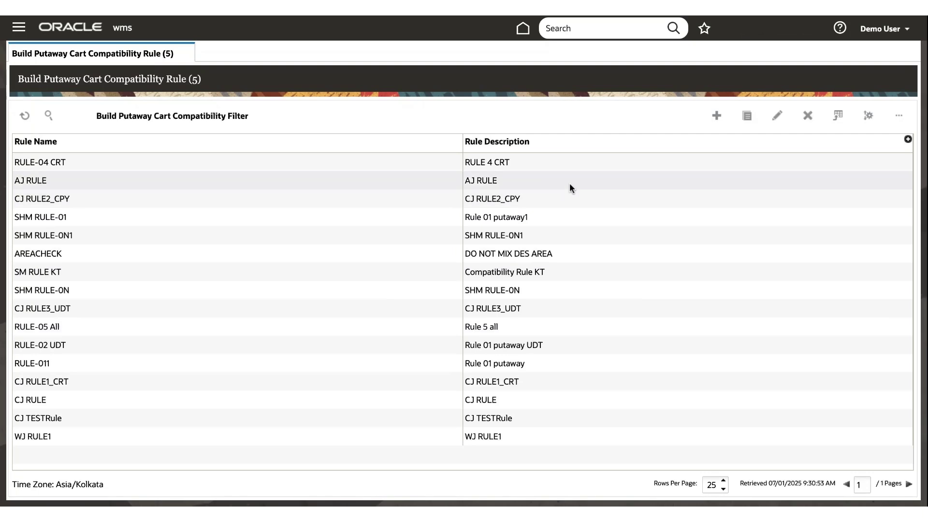
# Step: Add a compatibility filter line to AJ RULE with sequence number 3 and matching column Container Inbound Shipment Nbr
pyautogui.click(570, 187)
pyautogui.click(241, 124)
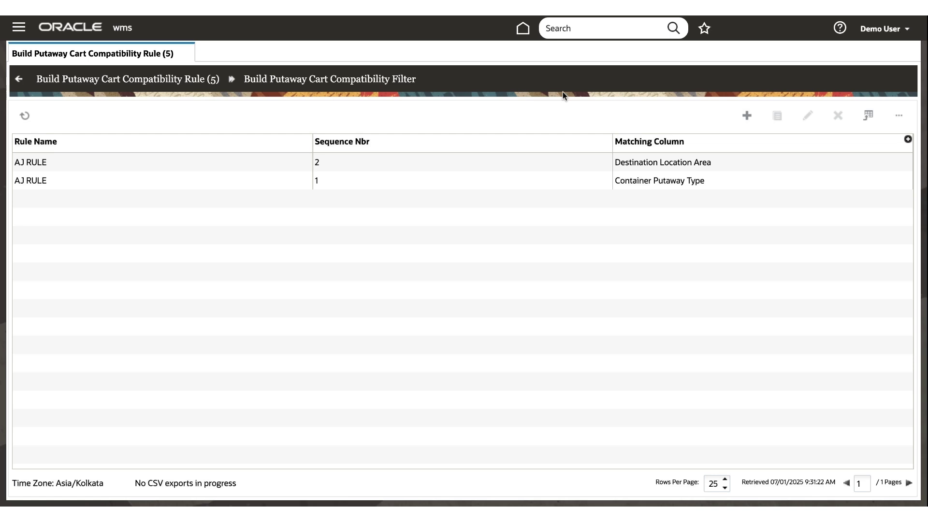
pyautogui.click(748, 116)
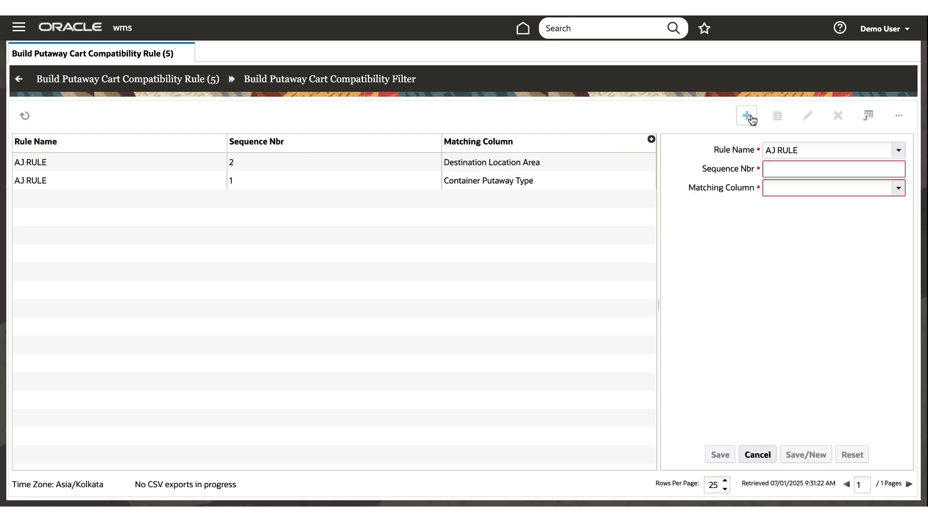
pyautogui.click(897, 194)
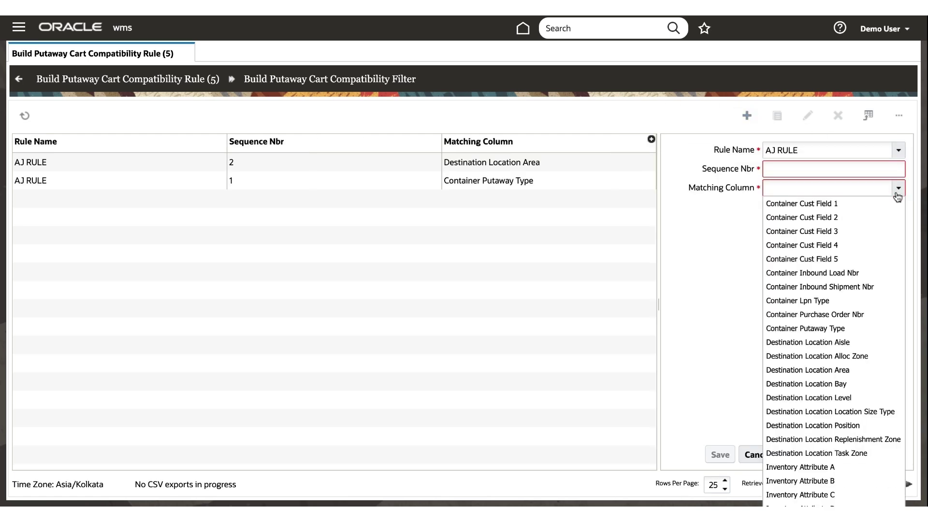
pyautogui.click(876, 283)
pyautogui.click(837, 172)
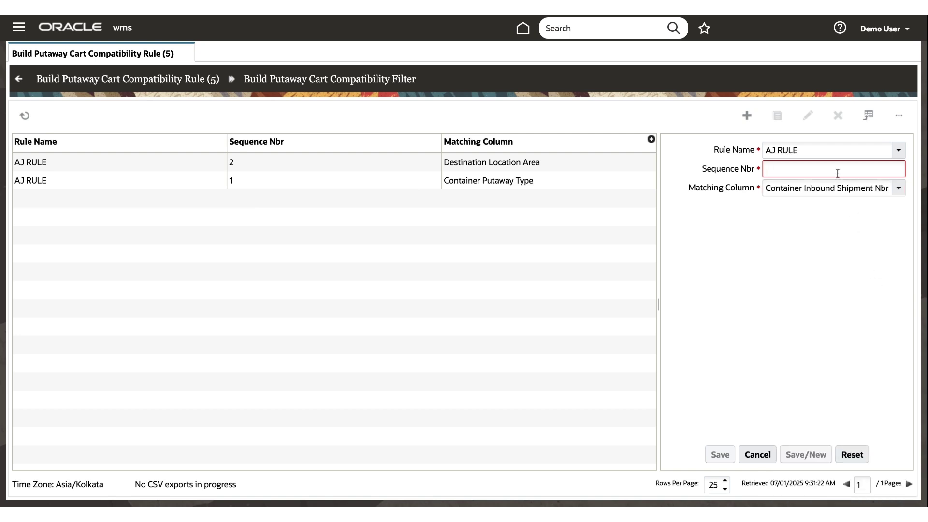
pyautogui.write('3')
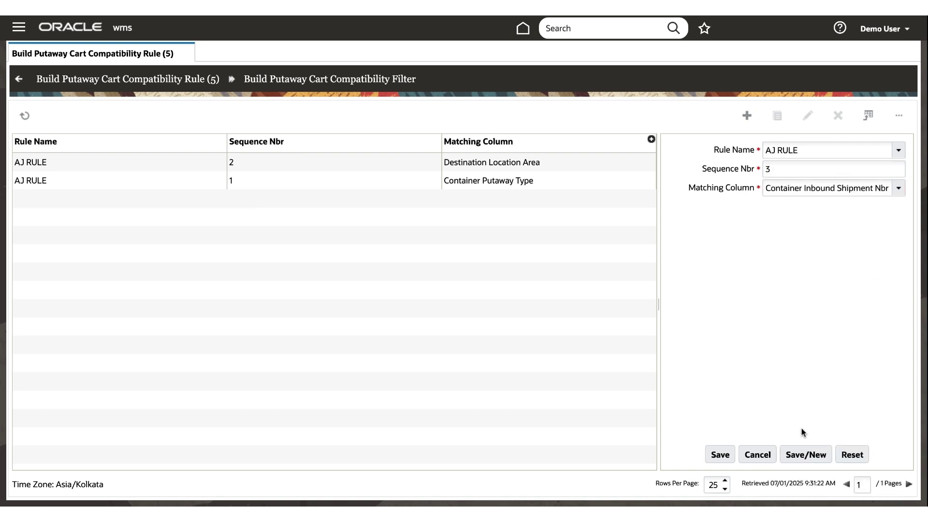
pyautogui.click(805, 455)
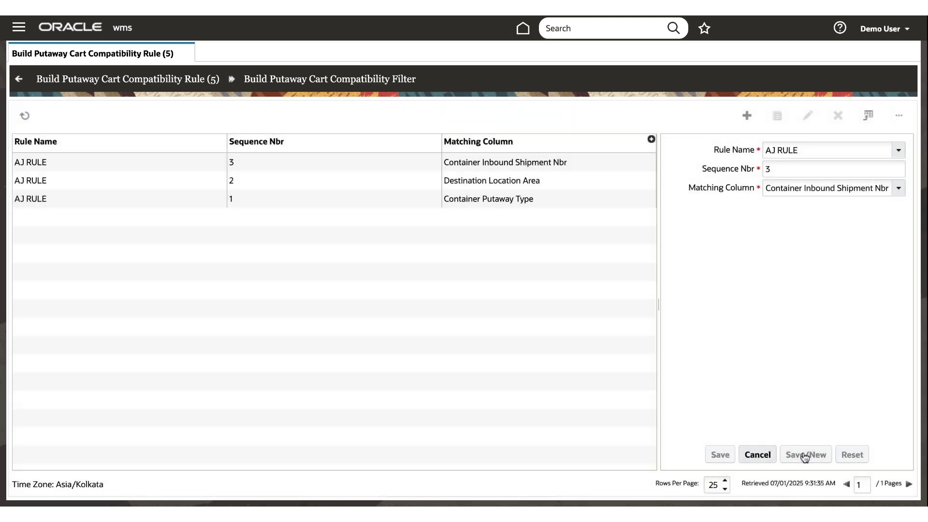
pyautogui.click(765, 455)
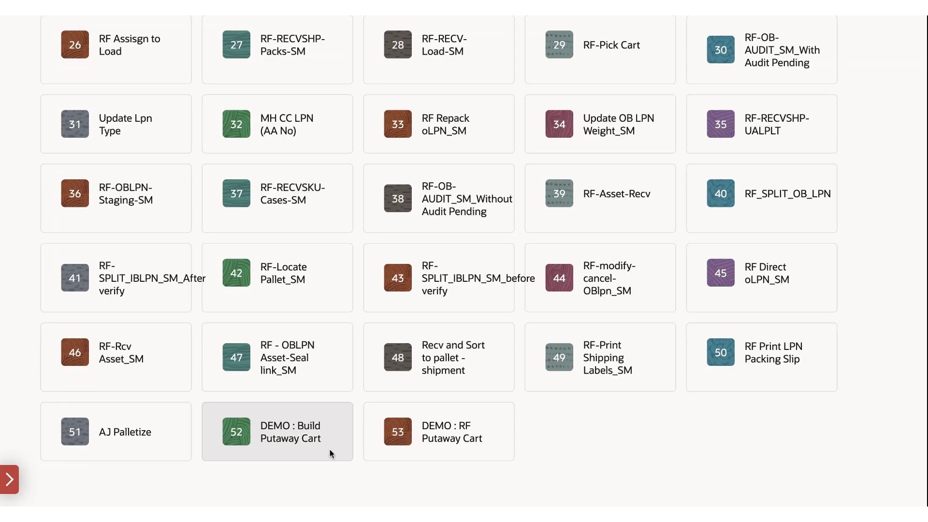
# Step: Start the DEMO : Build Putaway Cart transaction for cart number AJTRP00001
pyautogui.click(277, 431)
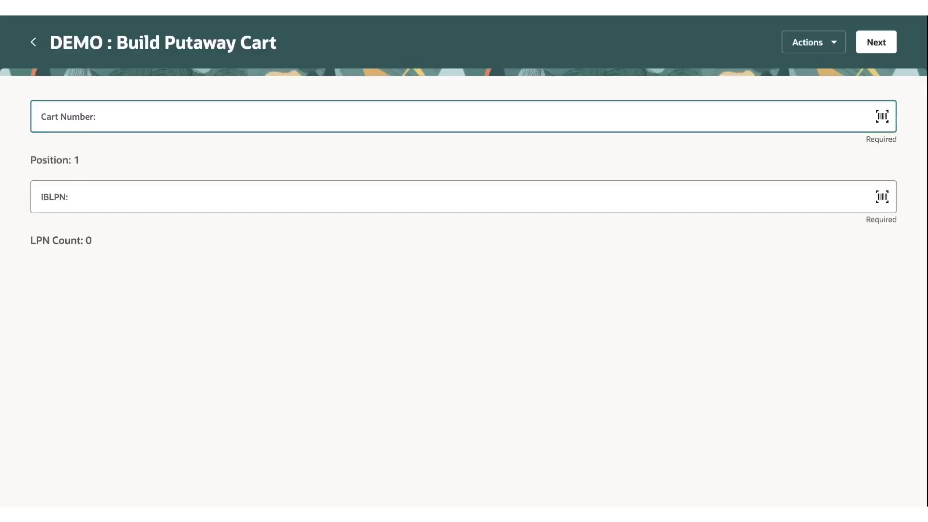
pyautogui.write('AJTRP00001')
pyautogui.click(879, 50)
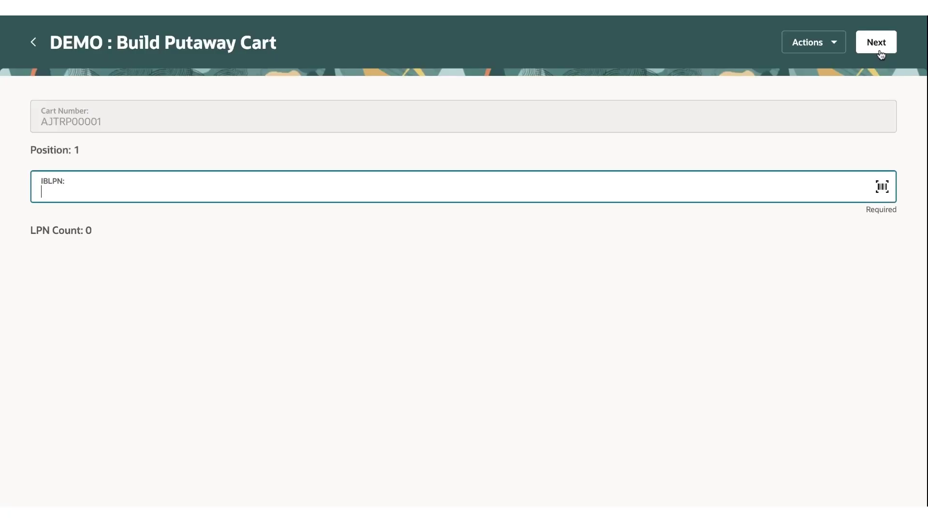
# Step: Add the inbound LPNs CNTST010349574, CNTST010349575 and CNTST010349576 to the putaway cart
pyautogui.write('CNTST010349574')
pyautogui.press('Return')
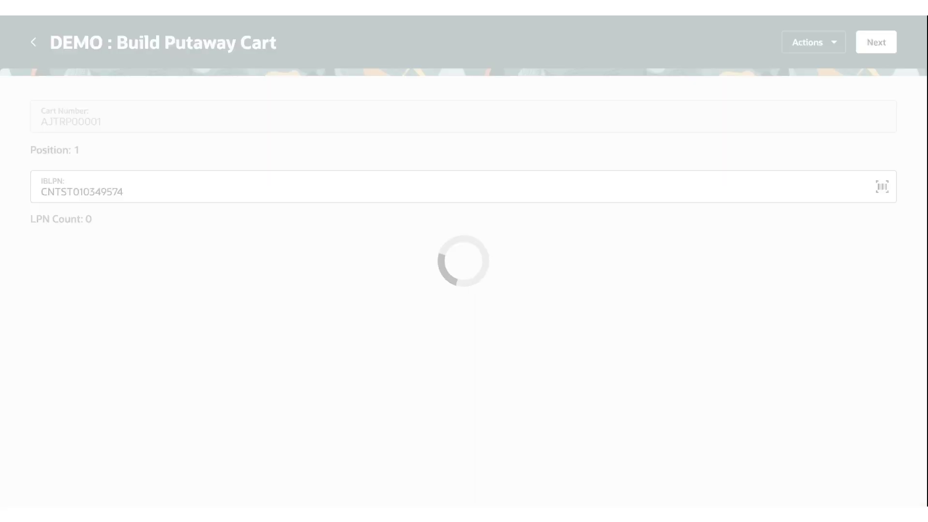
pyautogui.write('CNTST010349575')
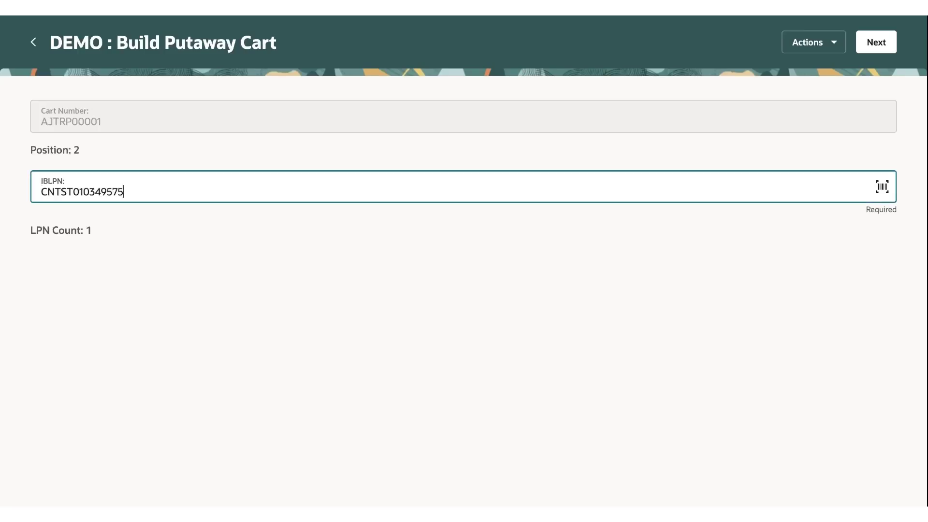
pyautogui.press('Return')
pyautogui.write('CNTST010349576')
pyautogui.click(866, 53)
# Step: Close the cart and drop it at location DRPUPC001
pyautogui.click(834, 42)
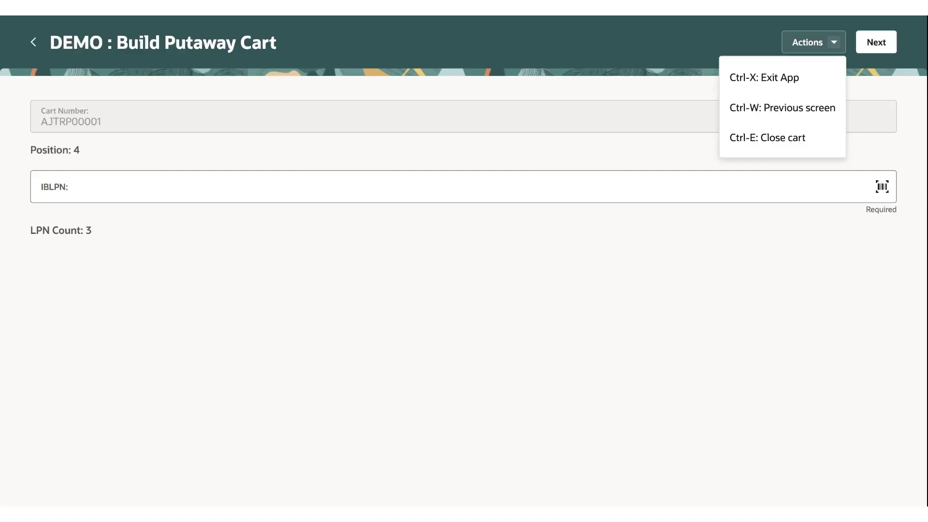
pyautogui.click(818, 140)
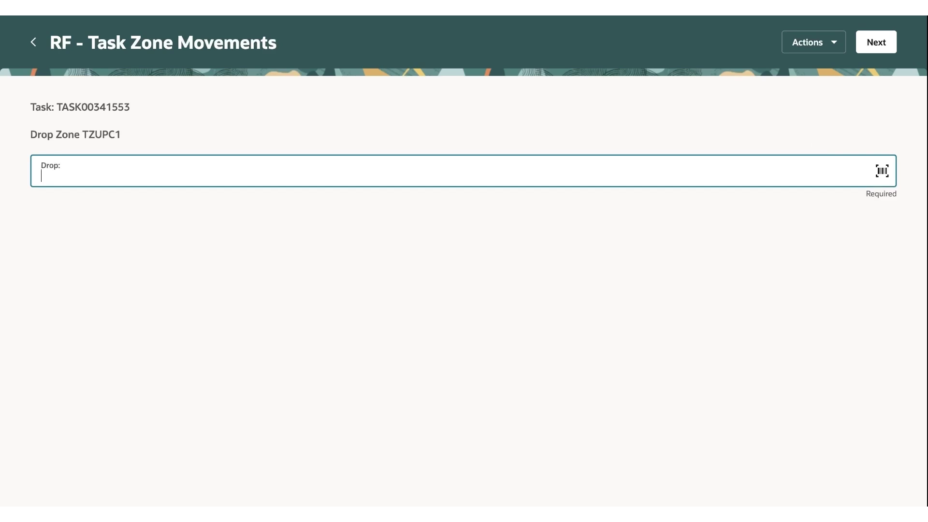
pyautogui.write('DRPUPC001')
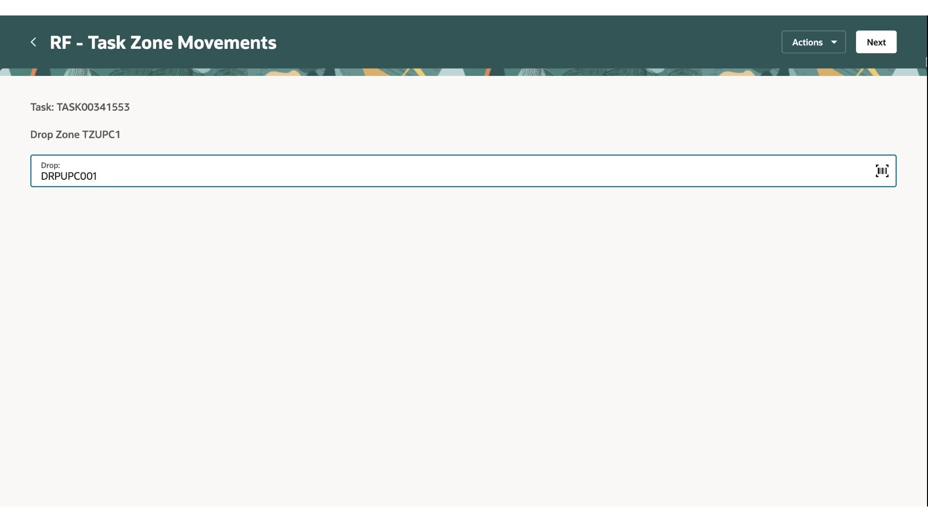
pyautogui.click(891, 52)
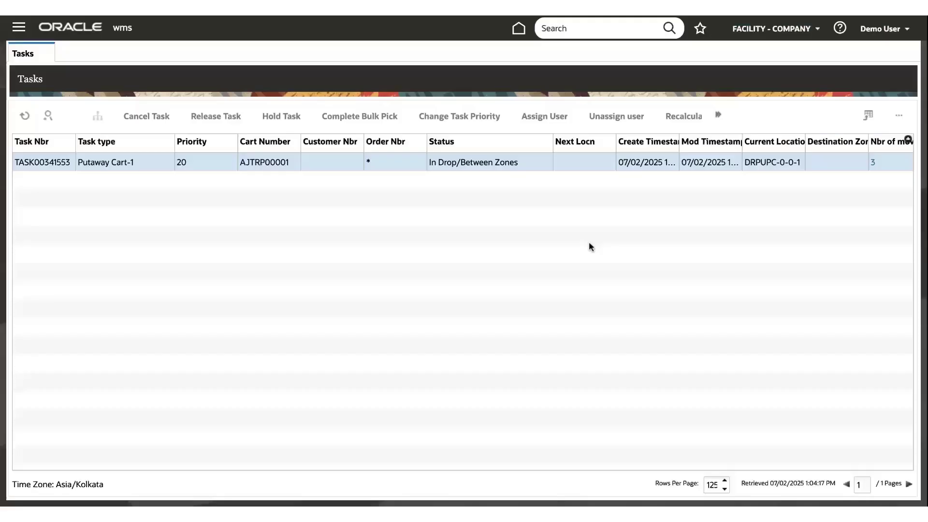
# Step: Open the number-of-picks details of the putaway cart task in the task list
pyautogui.hscroll(6, 589, 247)
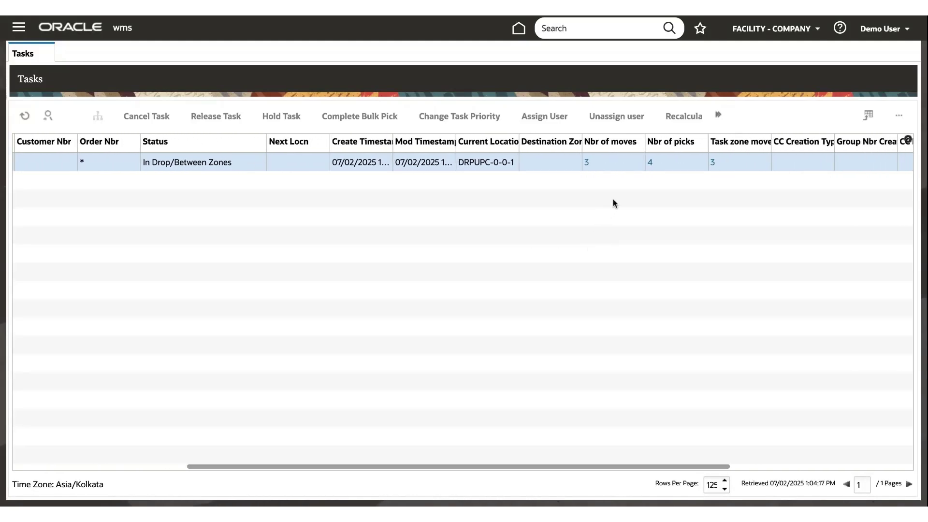
pyautogui.click(650, 162)
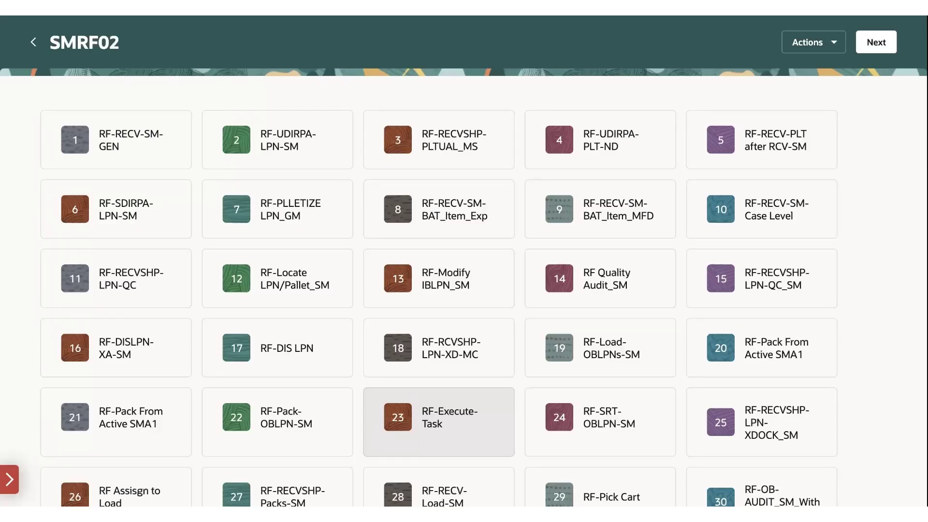
# Step: Start the RF-Execute-Task transaction for task TASK00341553
pyautogui.click(439, 422)
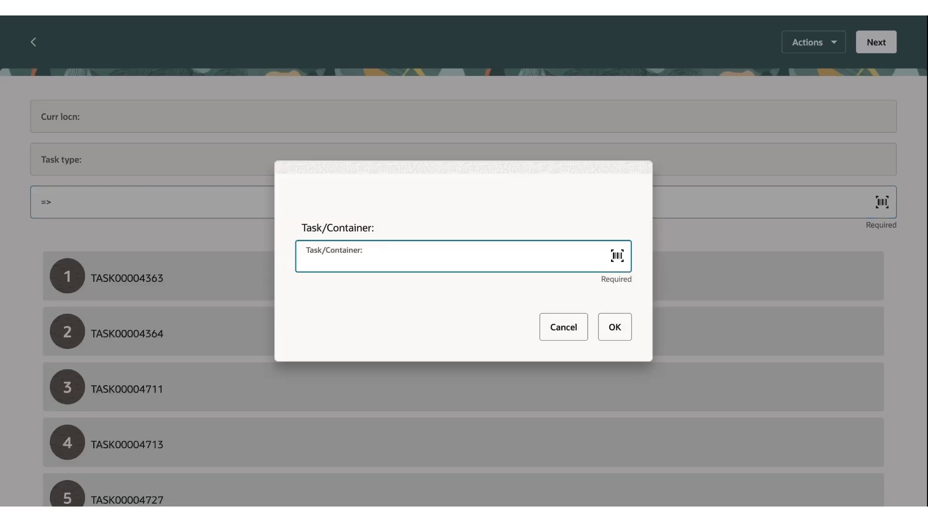
pyautogui.write('TASK00341553')
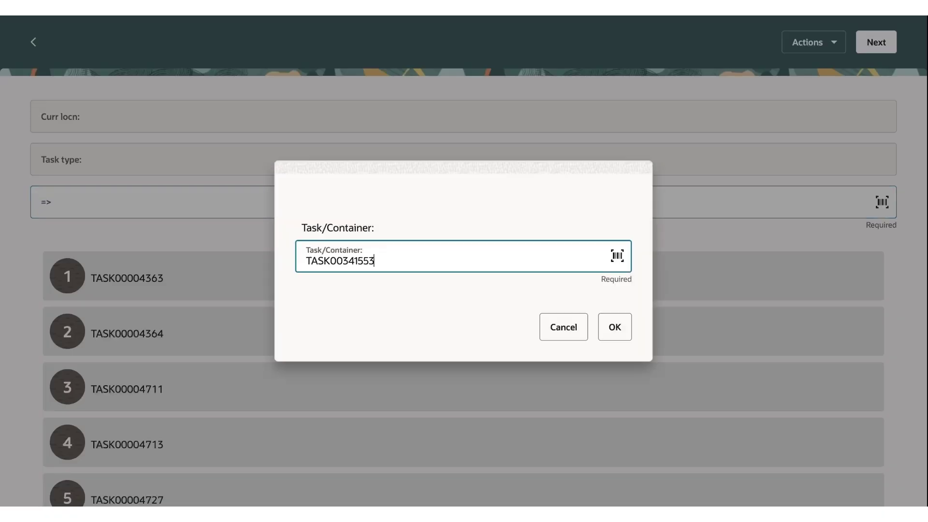
pyautogui.click(614, 327)
# Step: Confirm location A02A2B101 and put away LPN CNTST010349576 there
pyautogui.write('A02A2B101')
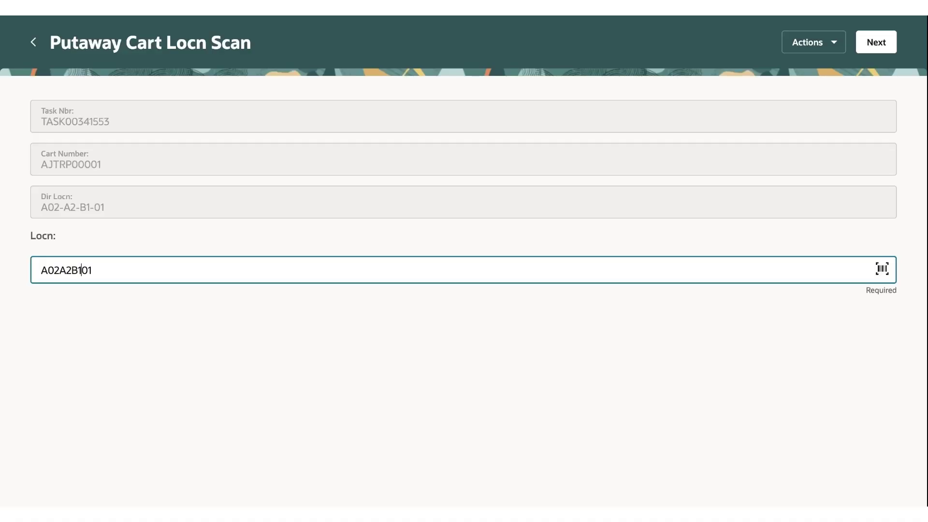
pyautogui.press('Return')
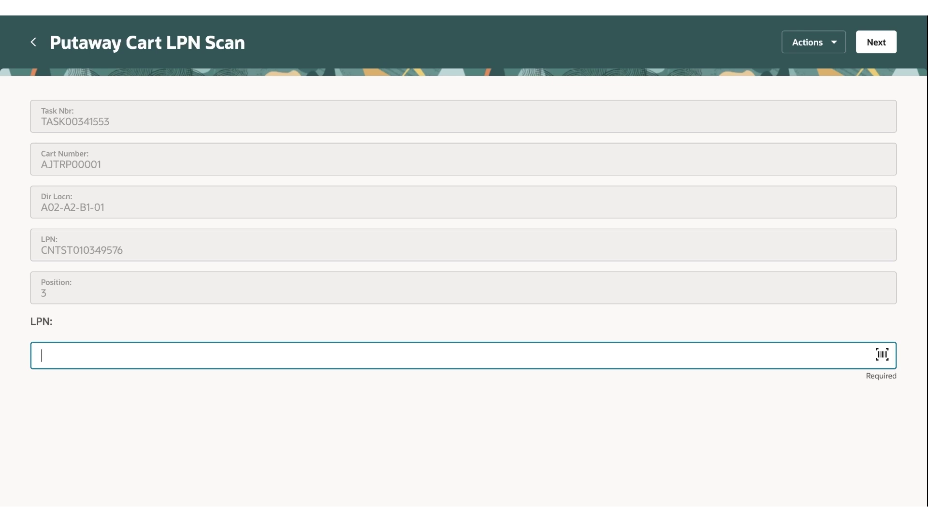
pyautogui.write('CNTST010349576')
pyautogui.press('Return')
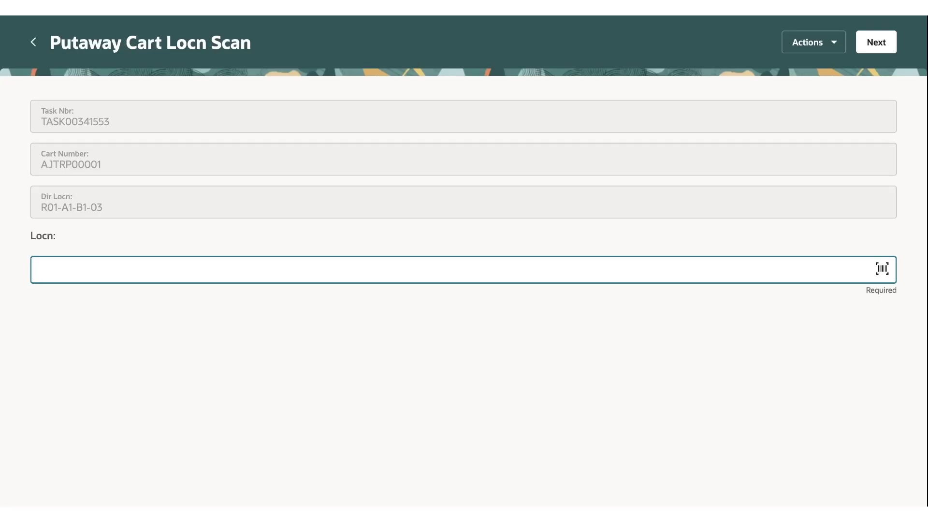
# Step: Confirm location R01A1B103 and put away LPNs CNTST010349574 and CNTST010349575 there
pyautogui.write('R01A1B103')
pyautogui.press('Return')
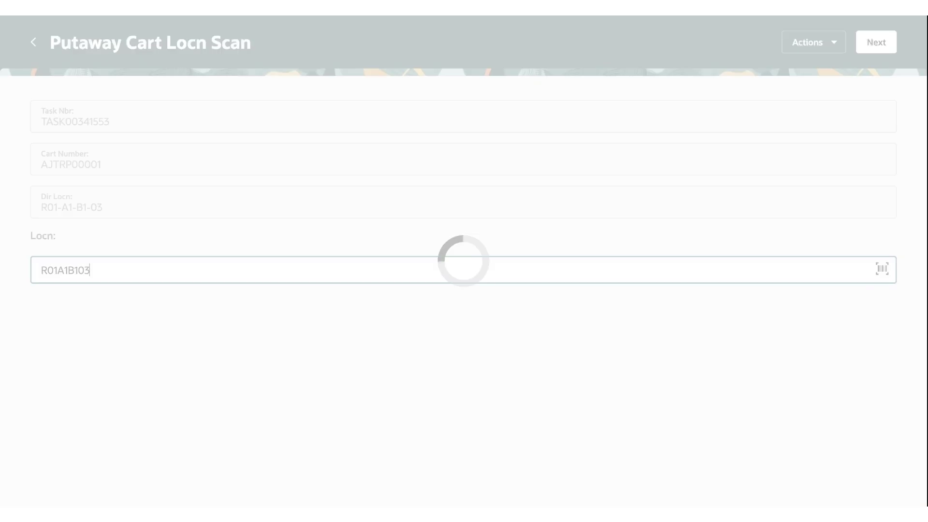
pyautogui.write('CNTST010349574')
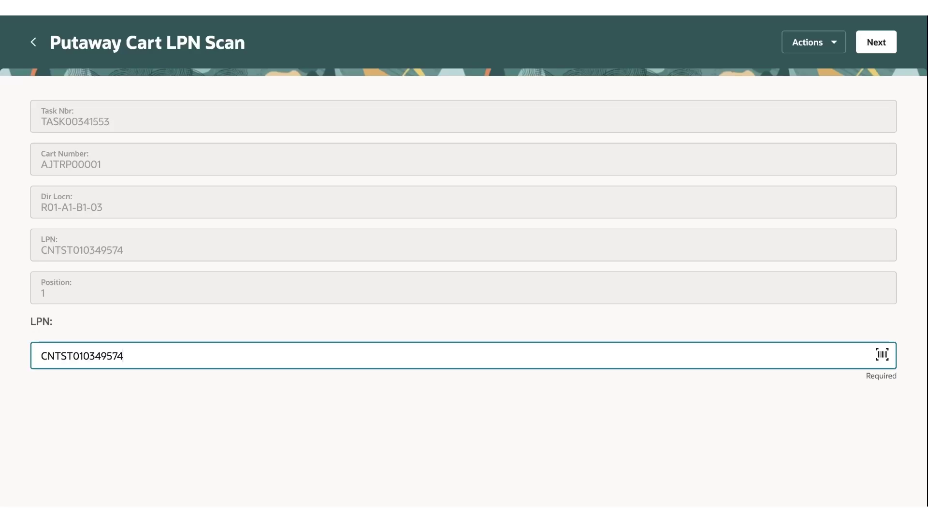
pyautogui.press('Return')
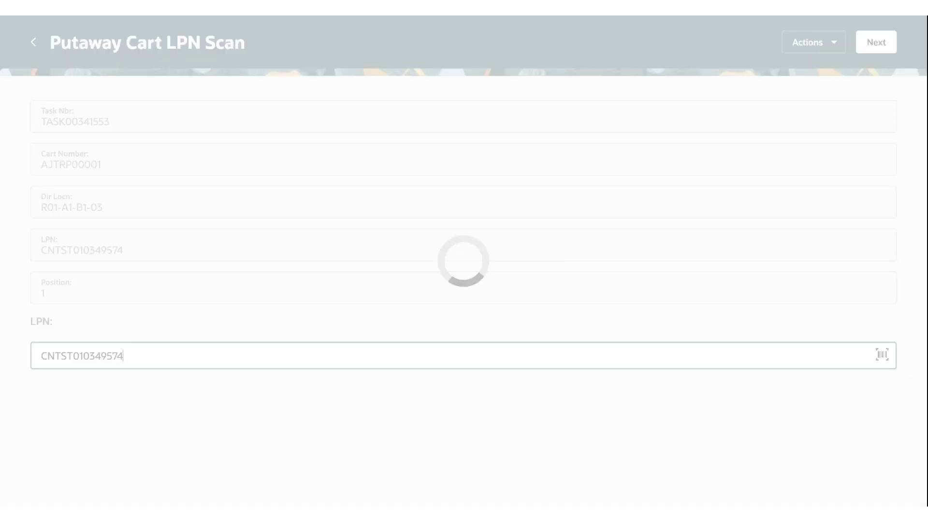
pyautogui.write('CNTST010349575')
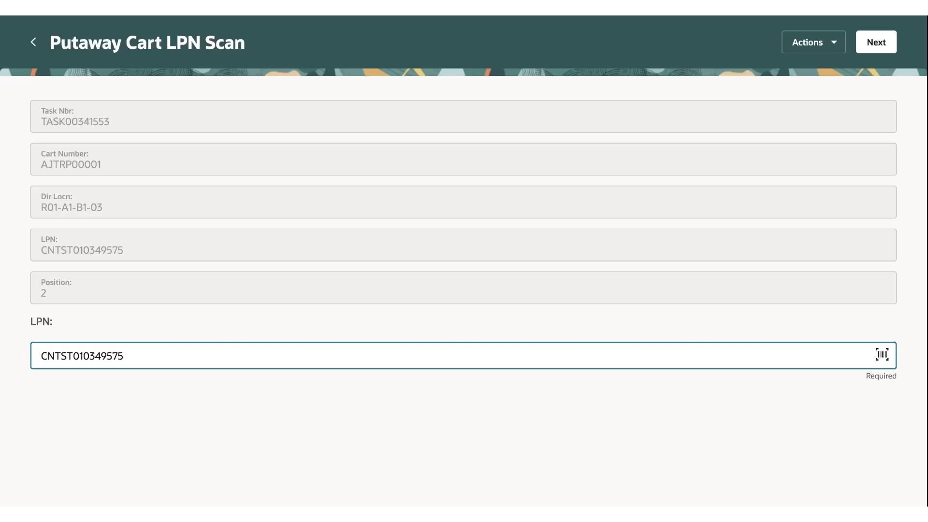
pyautogui.press('Return')
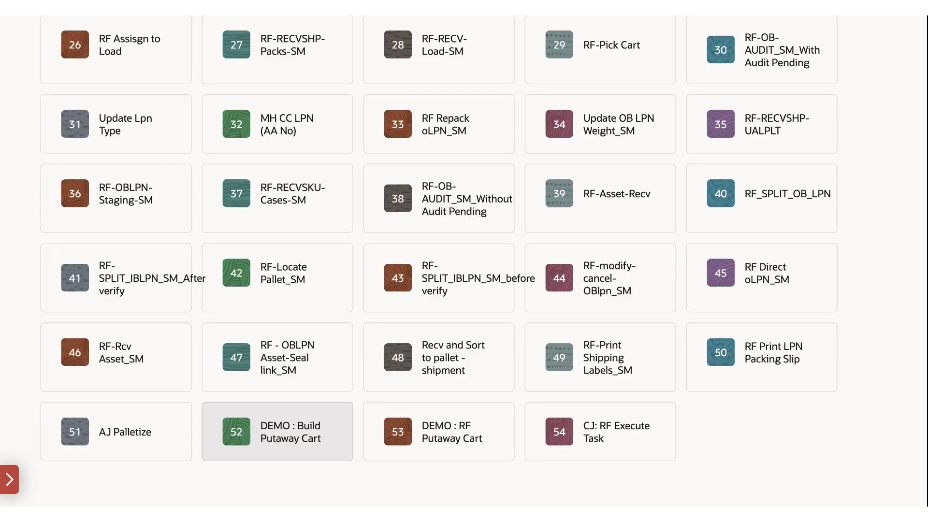
# Step: Build a putaway cart with DEMO : Build Putaway Cart from LPNs CNTST010349571, CNTST010349578 and CNTST010349579
pyautogui.click(277, 431)
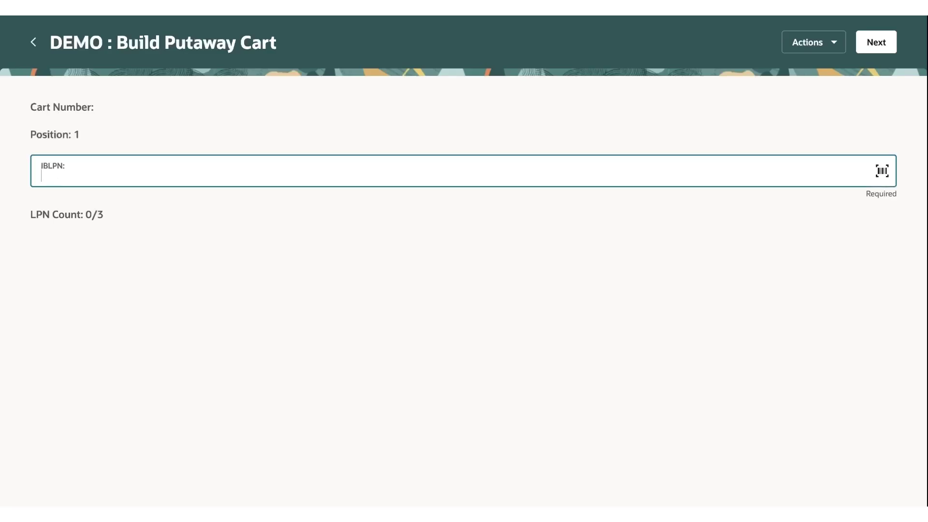
pyautogui.write('CNTST010349571')
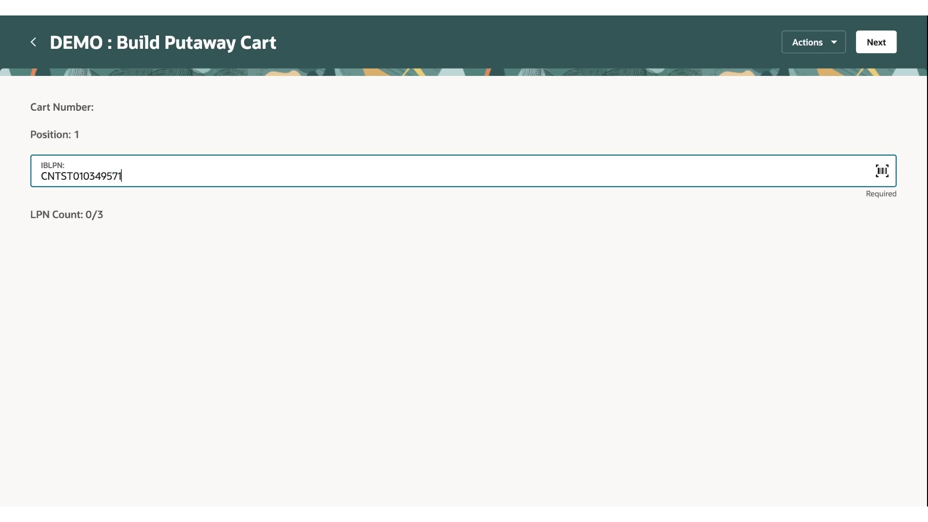
pyautogui.press('Return')
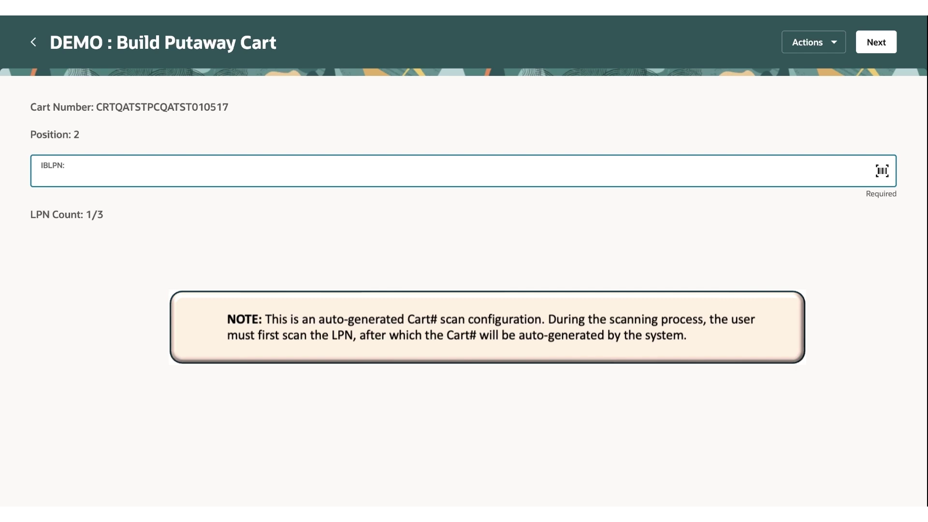
pyautogui.write('CNTST010349578')
pyautogui.press('Return')
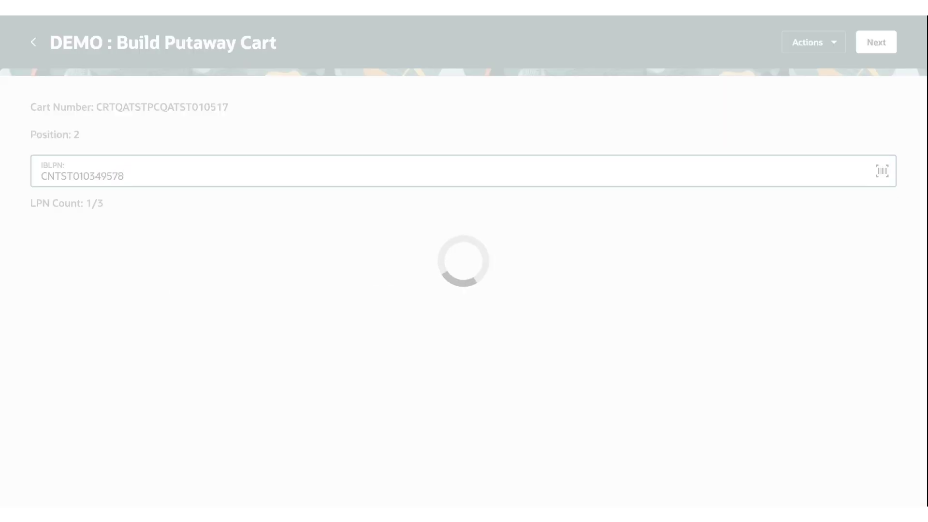
pyautogui.write('CNTST010349579')
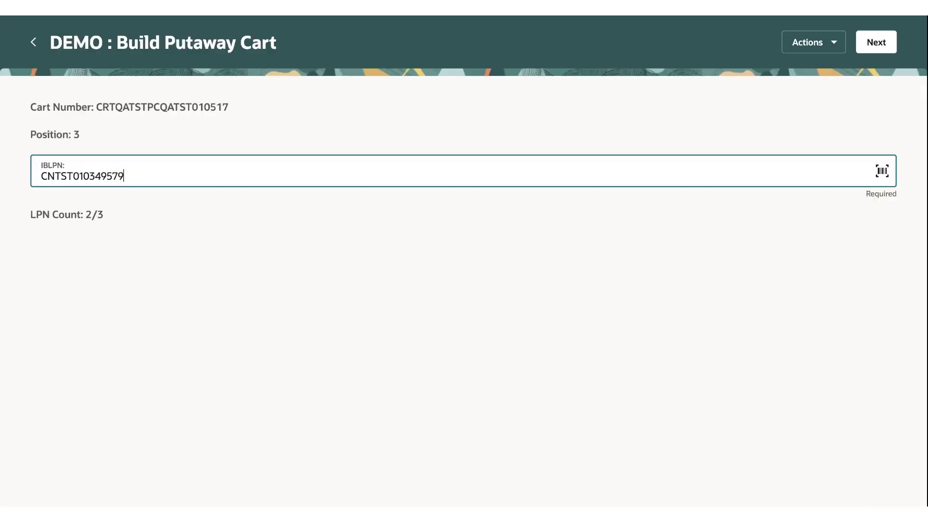
pyautogui.press('Return')
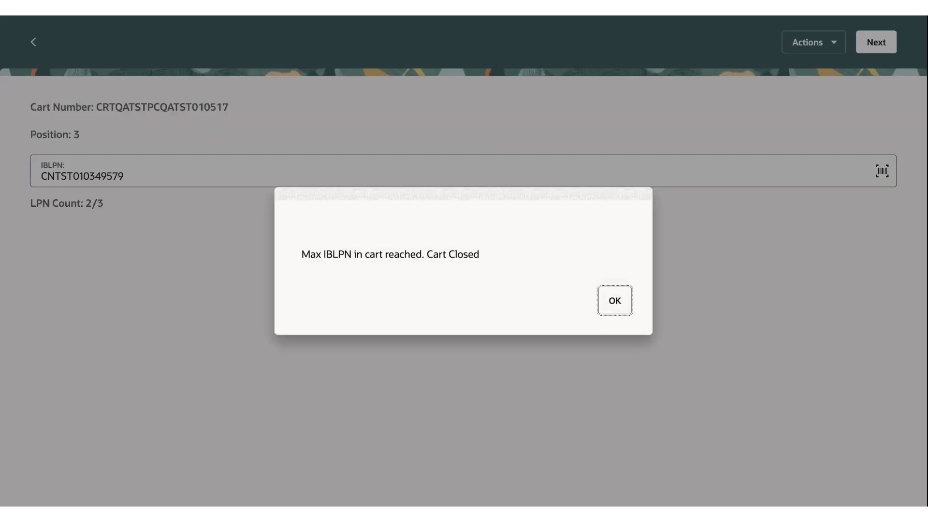
pyautogui.click(628, 306)
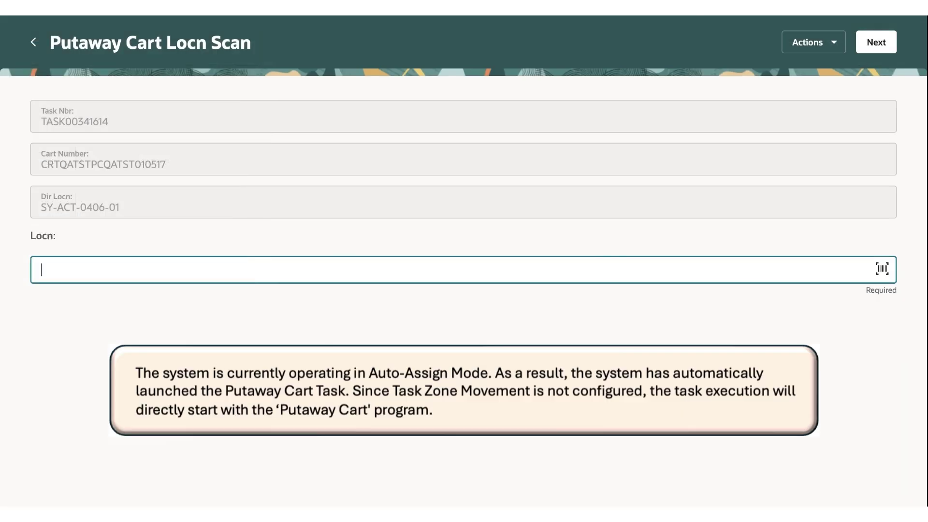
# Step: Confirm location SY-ACT-0406-01 and put away LPN CNTST010349571 there
pyautogui.write('SYACT040601')
pyautogui.press('Return')
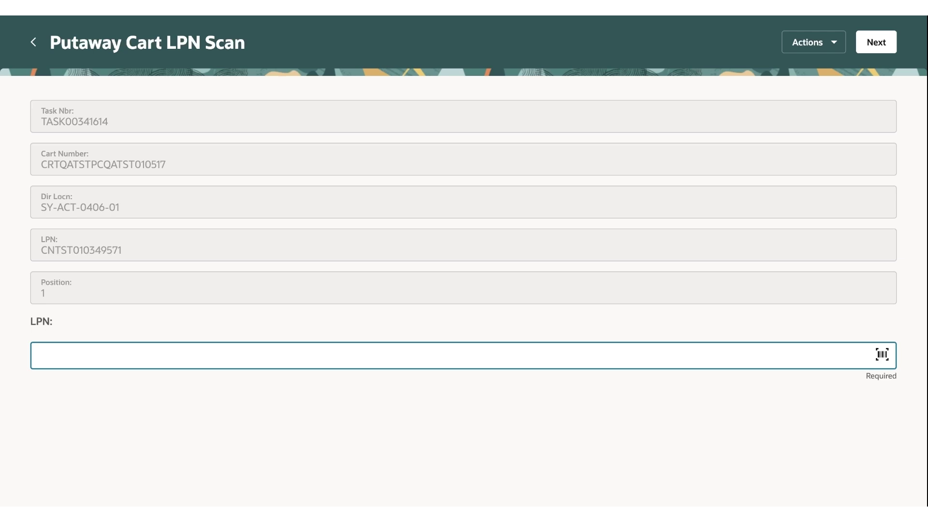
pyautogui.write('CNTST010349571')
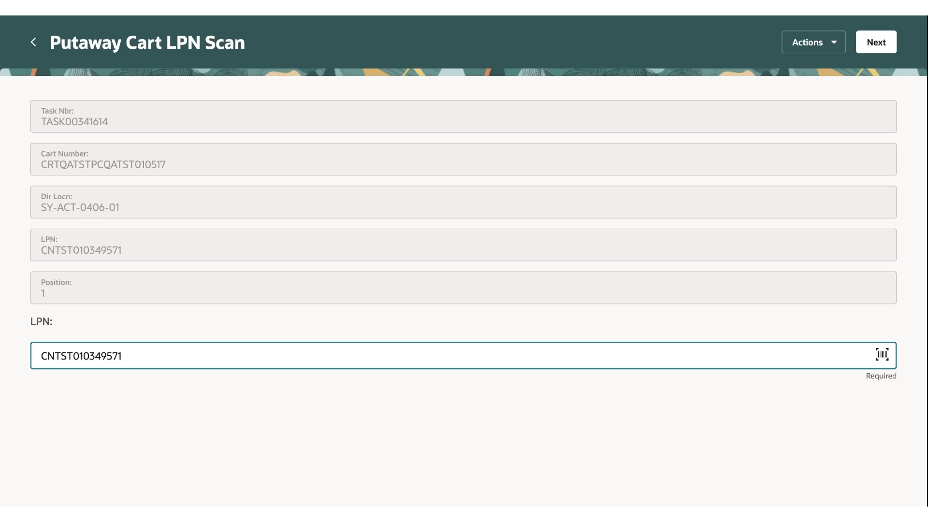
pyautogui.press('Return')
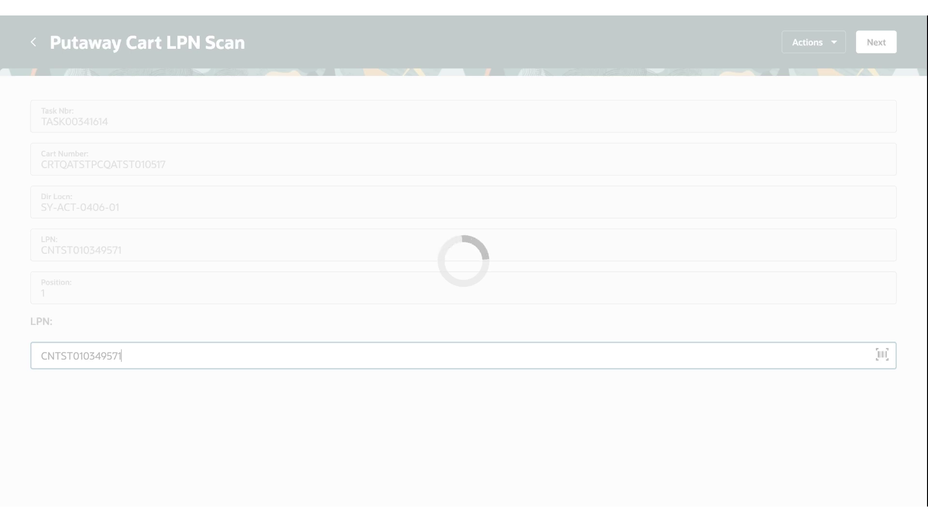
# Step: Confirm location A03-A1-B1-01 and put away 5 units of item UPC-D from LPN CNTST010349578 there
pyautogui.write('A03A10101')
pyautogui.press('Return')
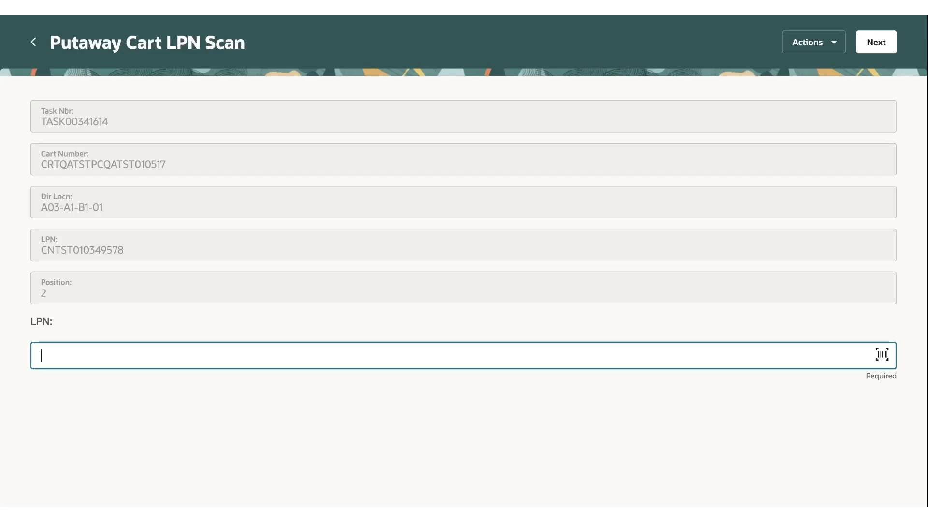
pyautogui.write('CNTST010349578')
pyautogui.press('Return')
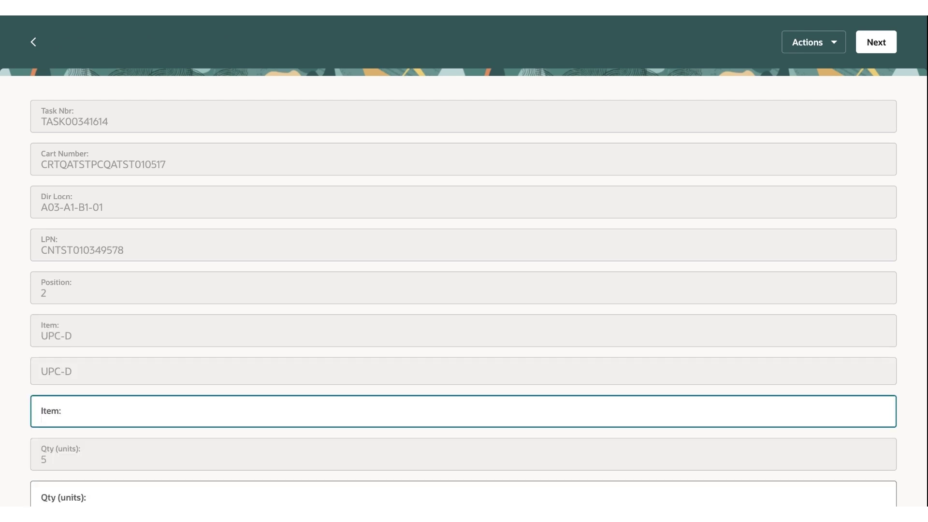
pyautogui.write('UPC-D')
pyautogui.click(870, 44)
pyautogui.write('5')
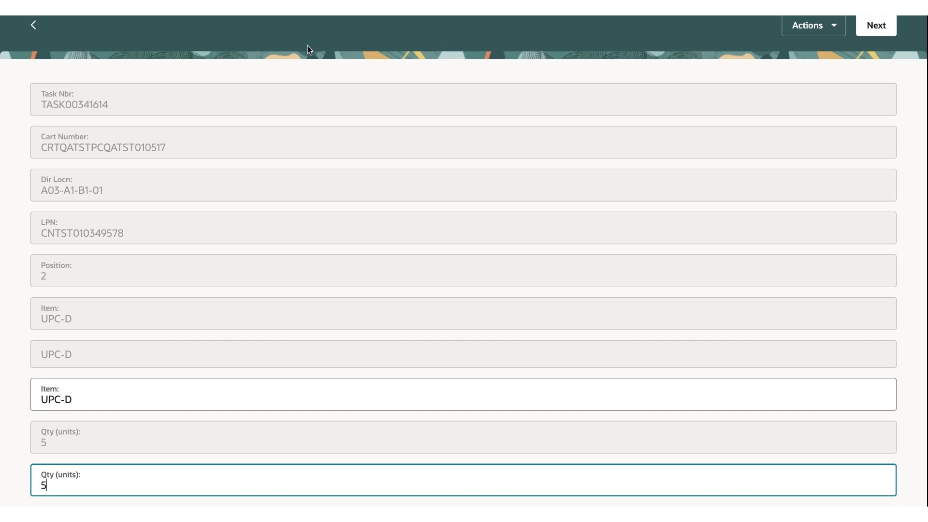
pyautogui.press('Return')
# Step: Confirm location A04A1B101 and put away 10 units of item UPC-E from LPN CNTST010349579 there
pyautogui.write('A04A1B101')
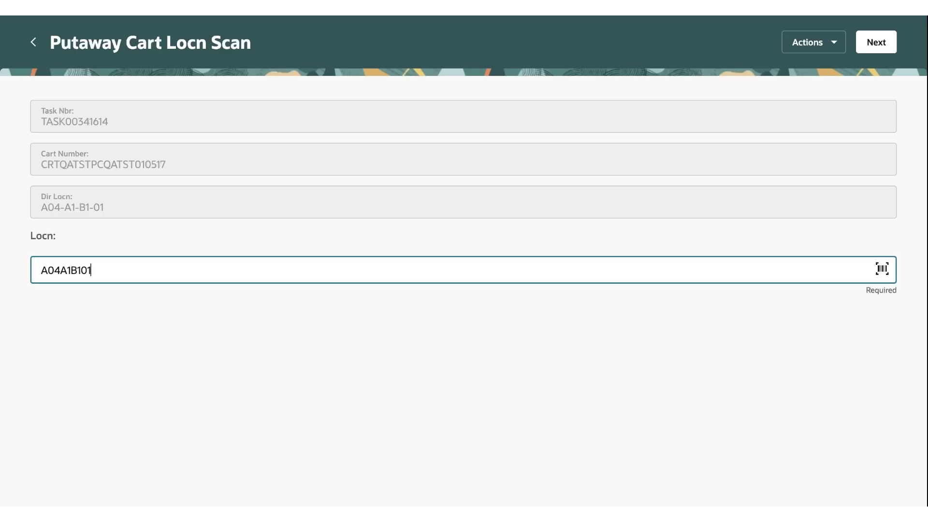
pyautogui.press('Return')
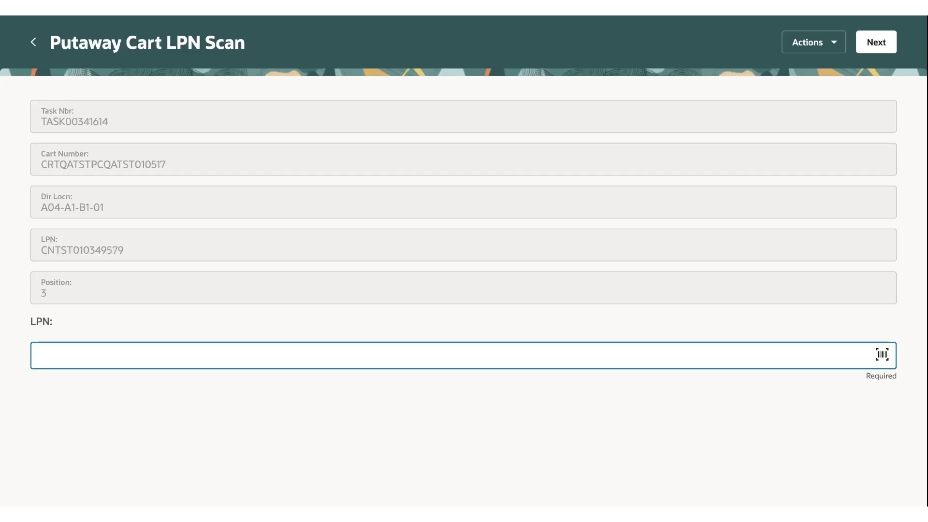
pyautogui.write('CNTST010349579')
pyautogui.press('Return')
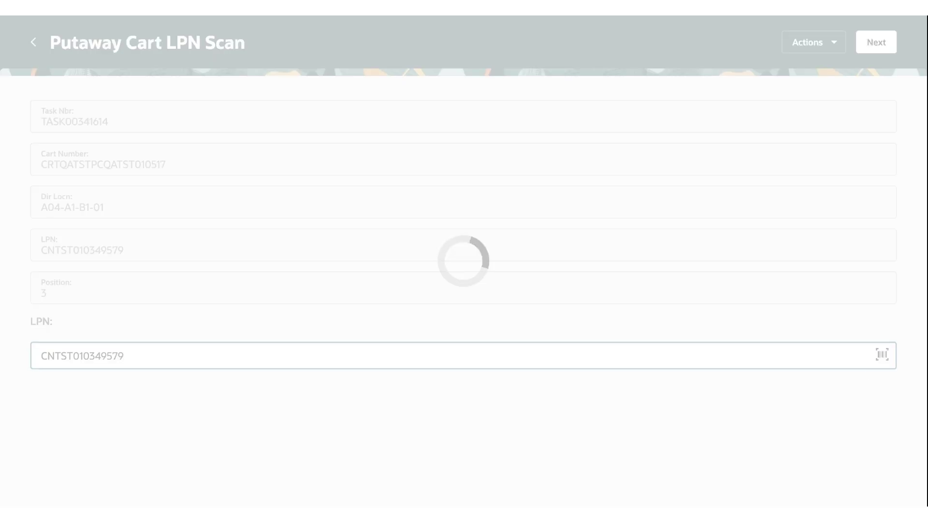
pyautogui.write('UPC-E')
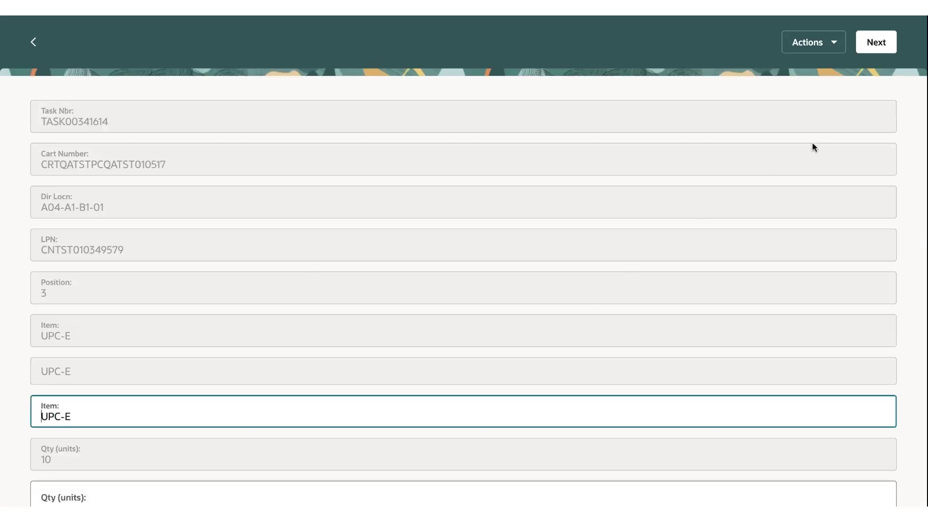
pyautogui.press('Return')
pyautogui.write('10')
pyautogui.press('Return')
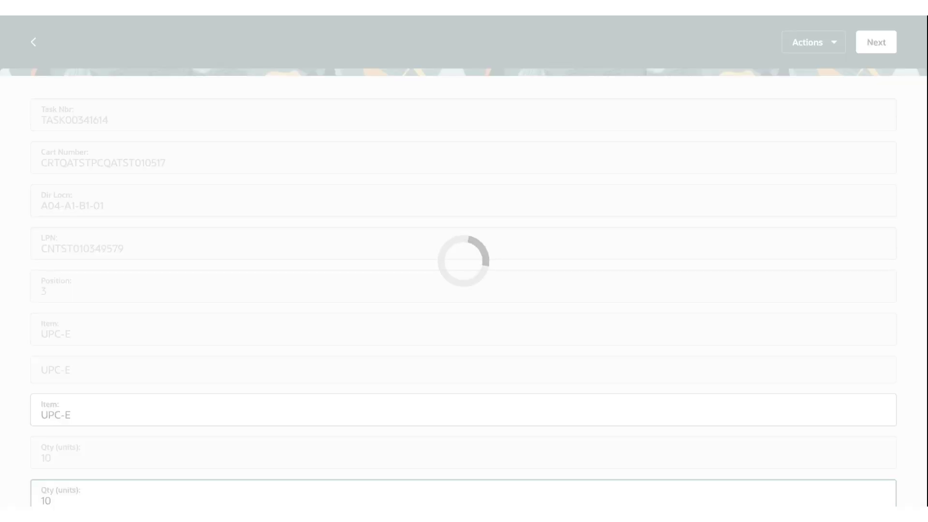
# Step: Confirm location A05A1B101 and put away LPN CNTST010349579 there
pyautogui.write('A05A1B101')
pyautogui.press('Return')
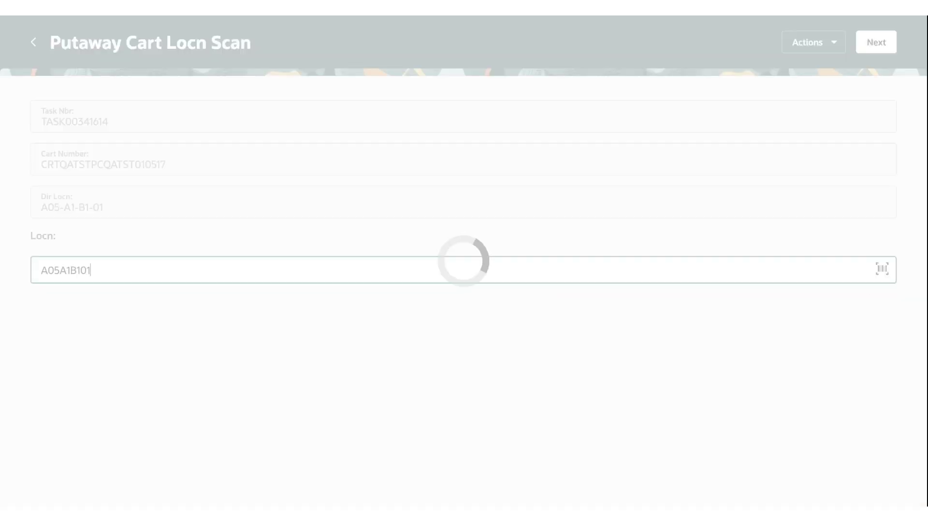
pyautogui.write('CNTST010349579')
pyautogui.press('Return')
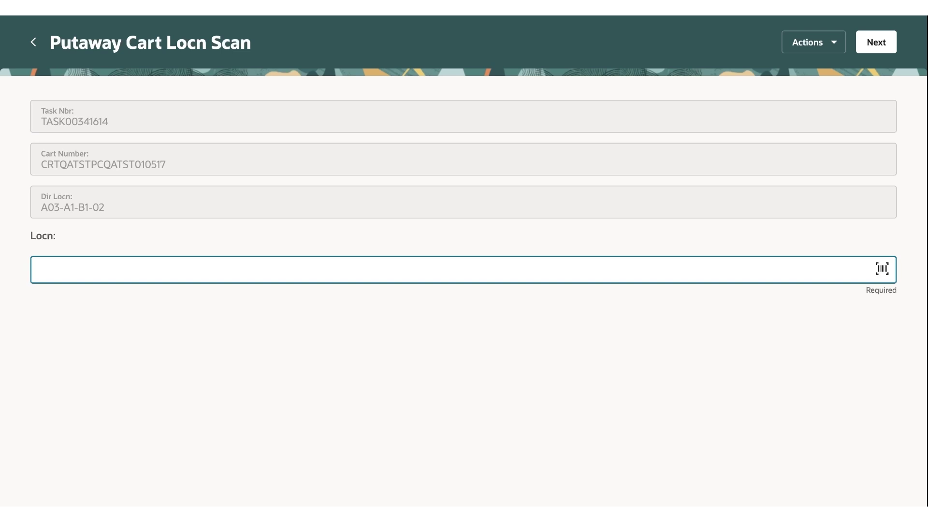
# Step: Confirm location A03A1B102 and put away LPN CNTST010349578 there
pyautogui.write('A03A1B102')
pyautogui.press('Return')
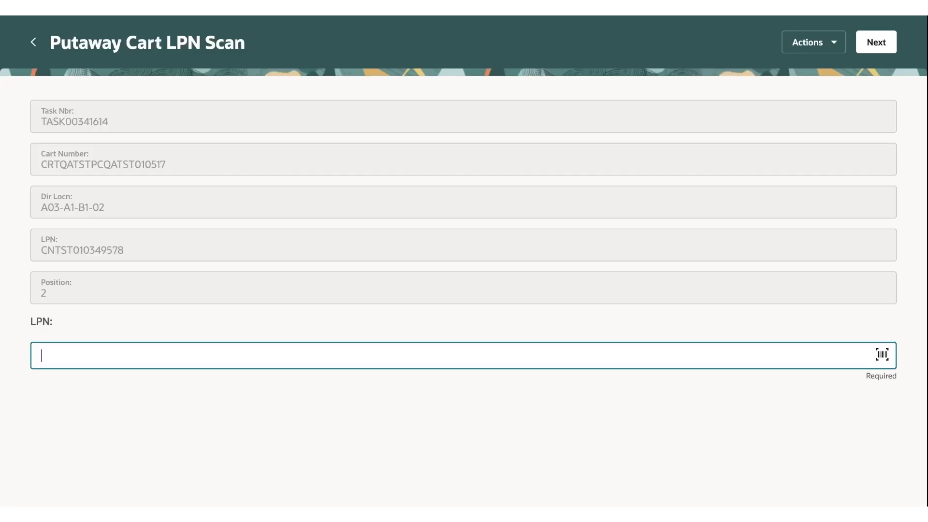
pyautogui.write('CNTST010349578')
pyautogui.press('Return')
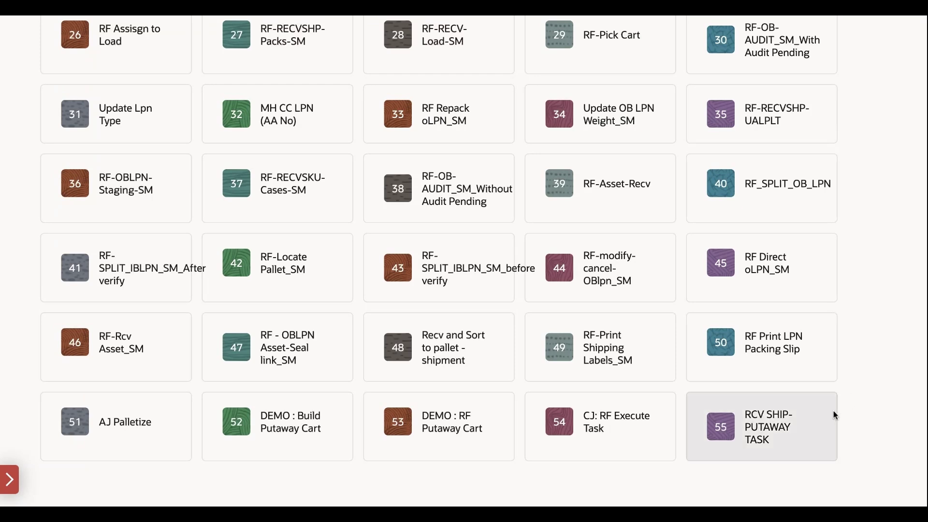
# Step: Receive LPN CNTST010349645 on shipment ASN00037081 with RCV SHIP-PUTAWAY TASK, accepting its contents and the putaway cart task creation
pyautogui.click(803, 442)
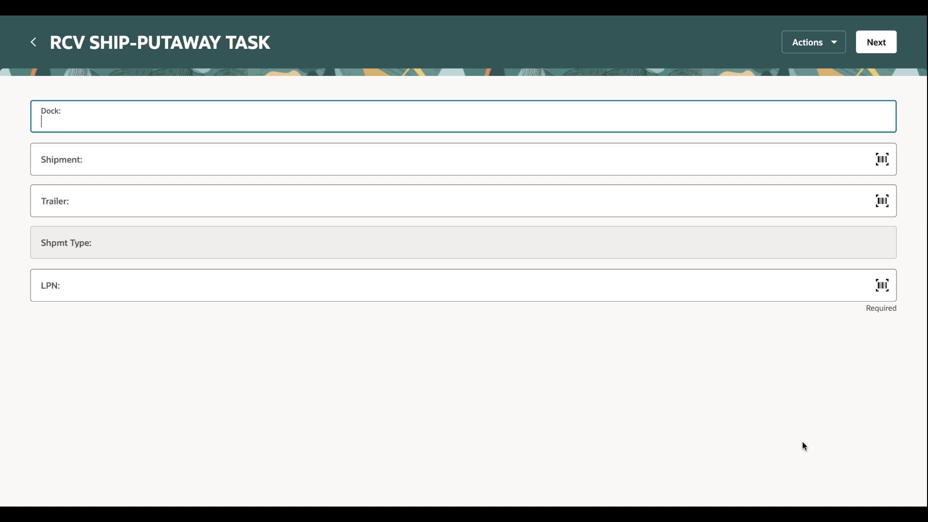
pyautogui.press('Tab')
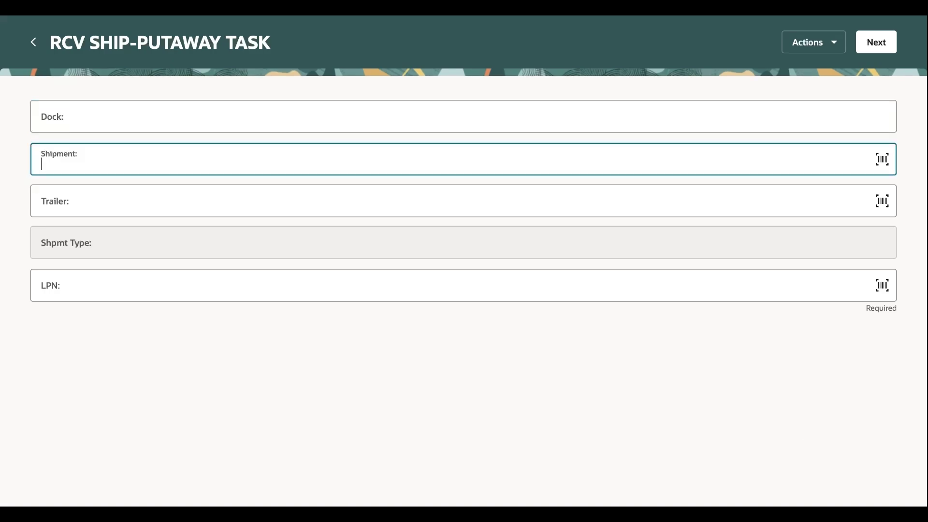
pyautogui.write('ASN00037081')
pyautogui.click(878, 52)
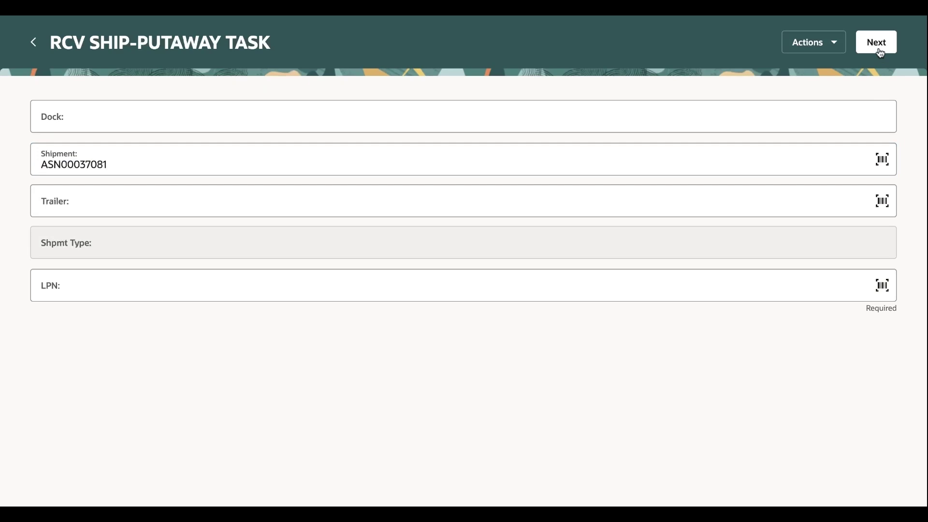
pyautogui.write('CNTST010349645')
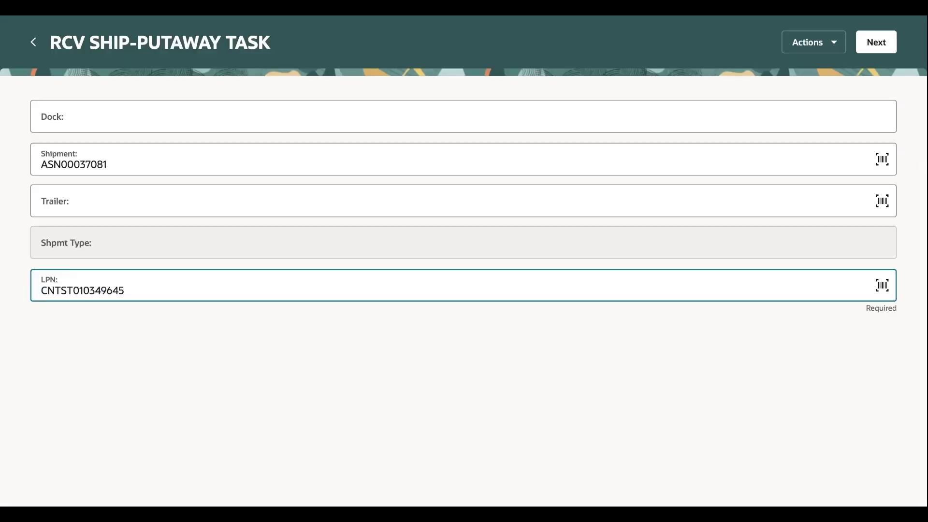
pyautogui.click(868, 48)
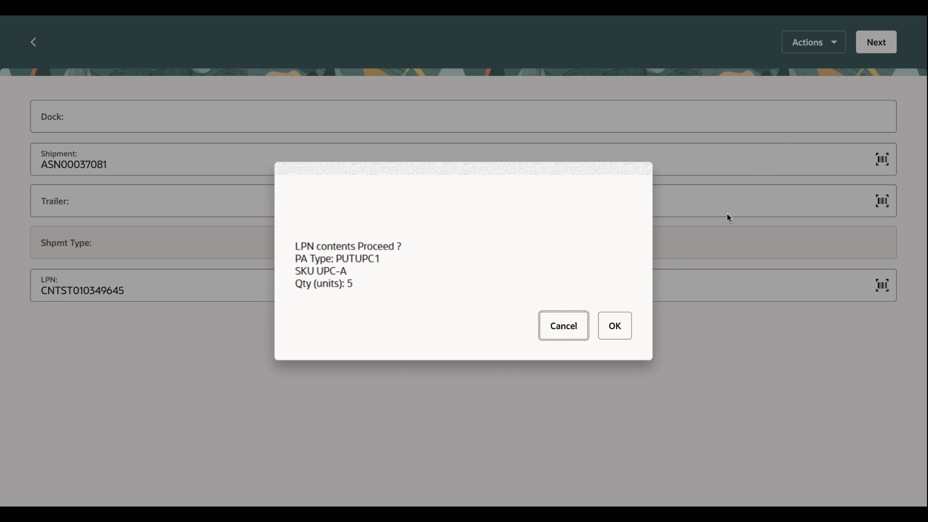
pyautogui.click(630, 336)
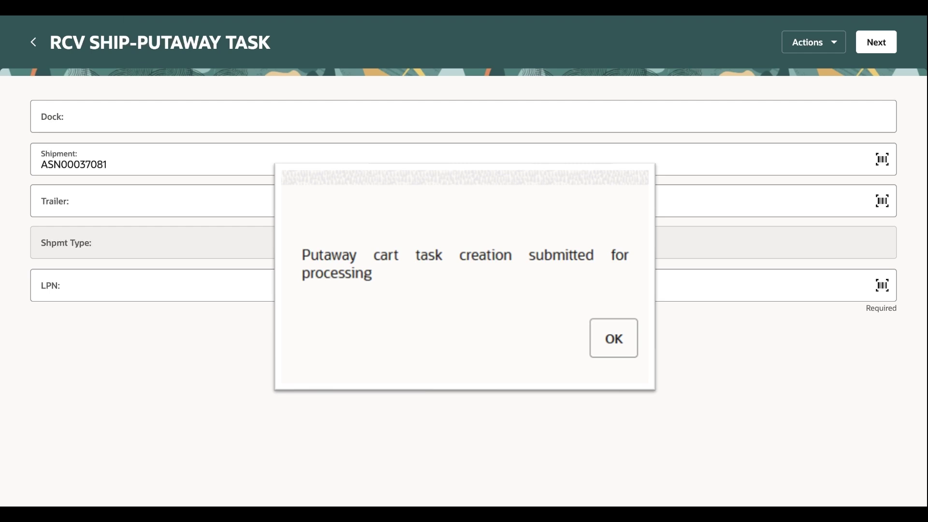
pyautogui.press('Return')
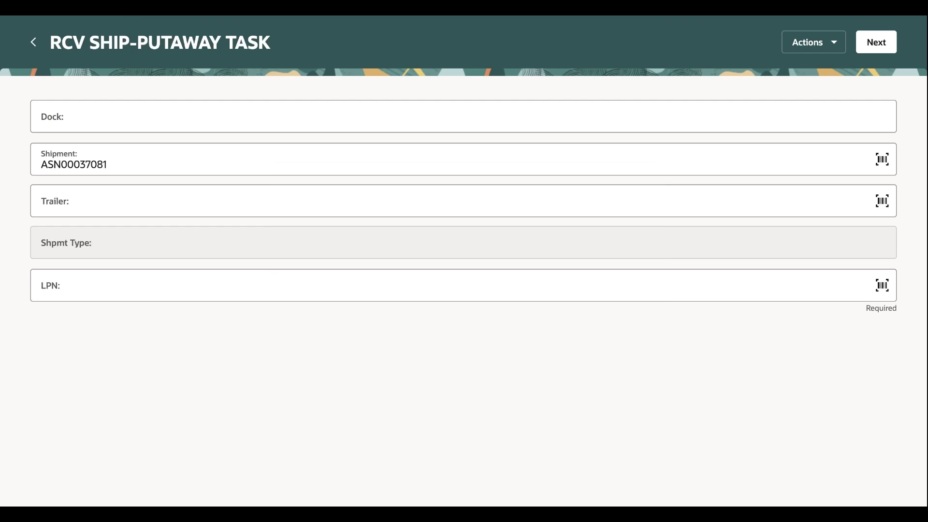